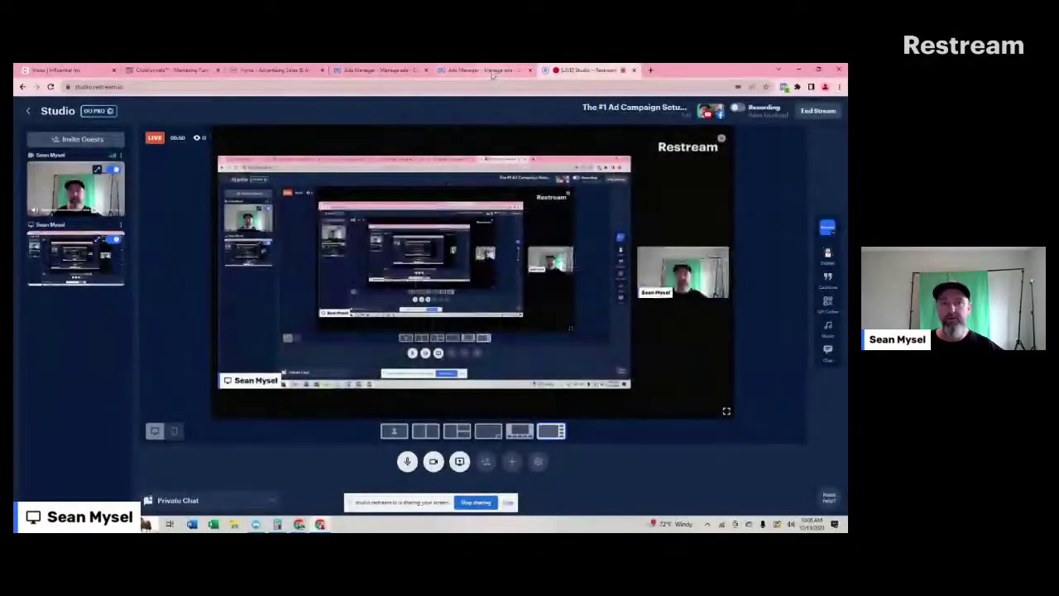
In Ads Manager, create a new Sales-objective campaign using the Manual sales campaign setup.
{"action": "key", "text": "ctrl+shift+Tab"}
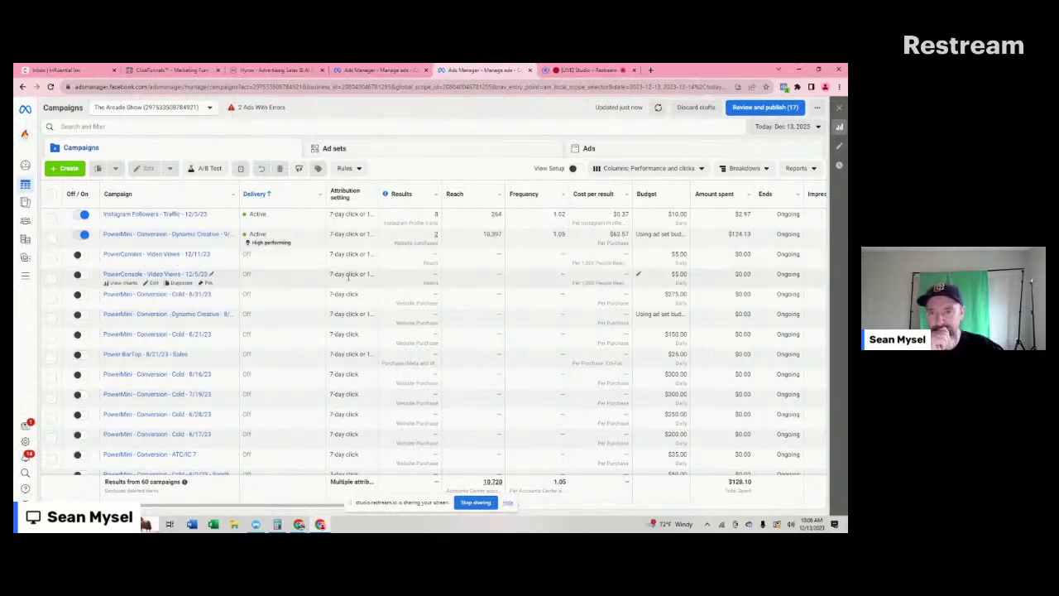
{"action": "mouse_move", "coordinate": [157, 213]}
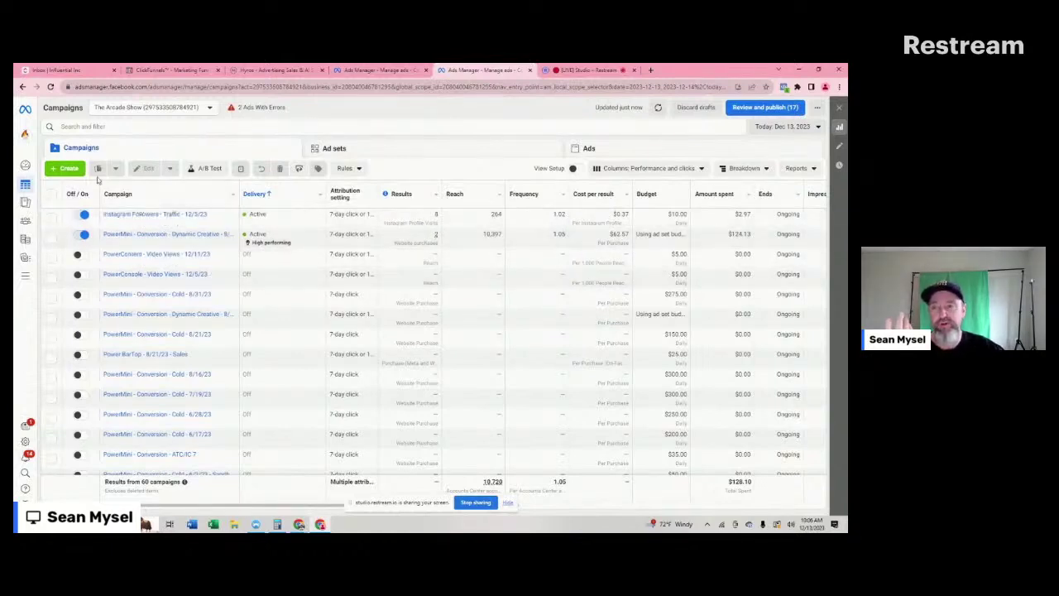
{"action": "left_click", "coordinate": [72, 168]}
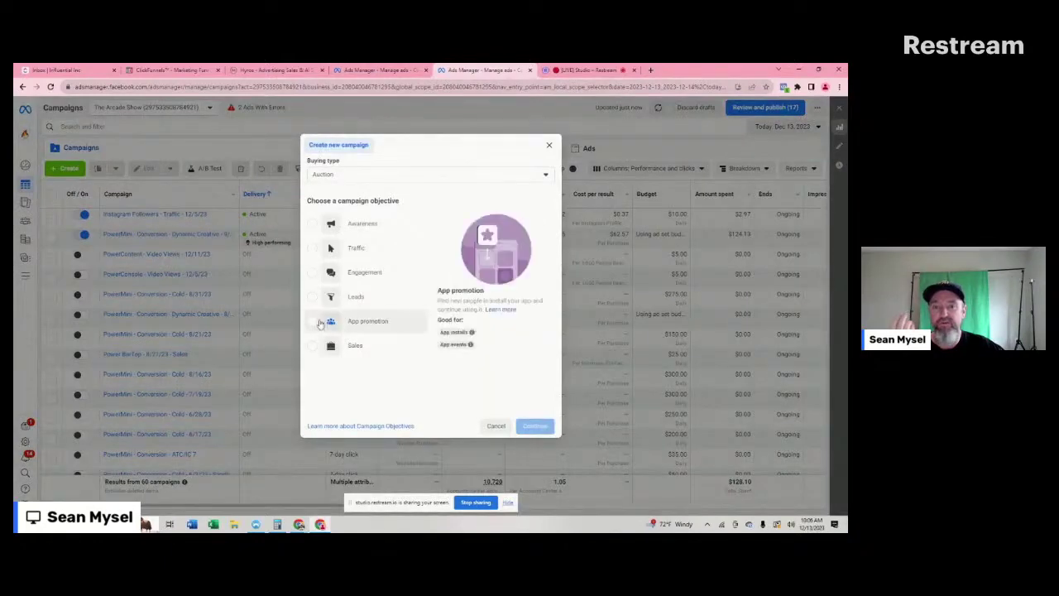
{"action": "left_click", "coordinate": [313, 341]}
{"action": "left_click", "coordinate": [538, 438]}
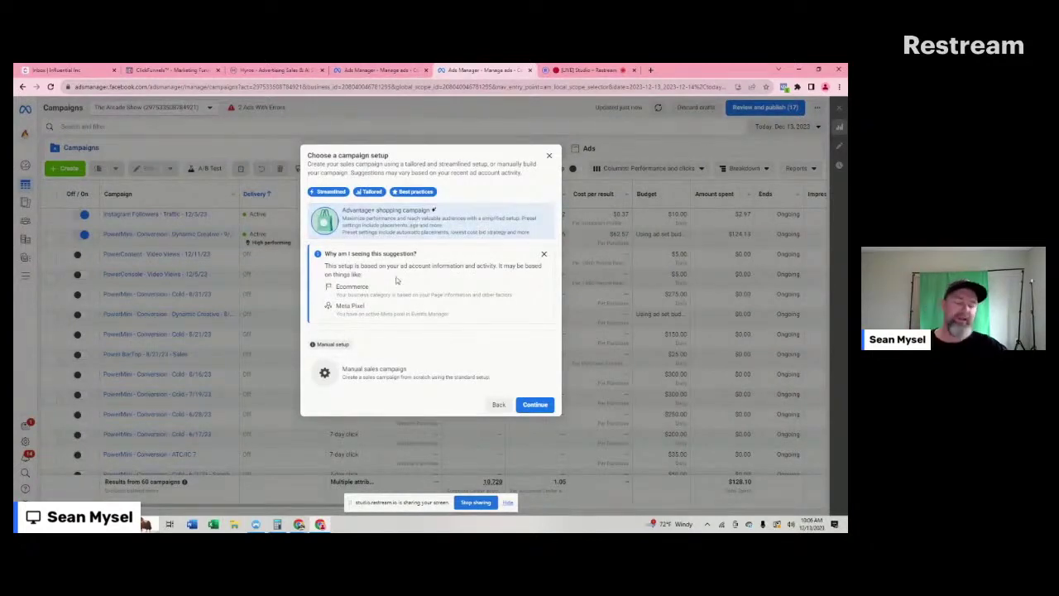
{"action": "left_click", "coordinate": [387, 378]}
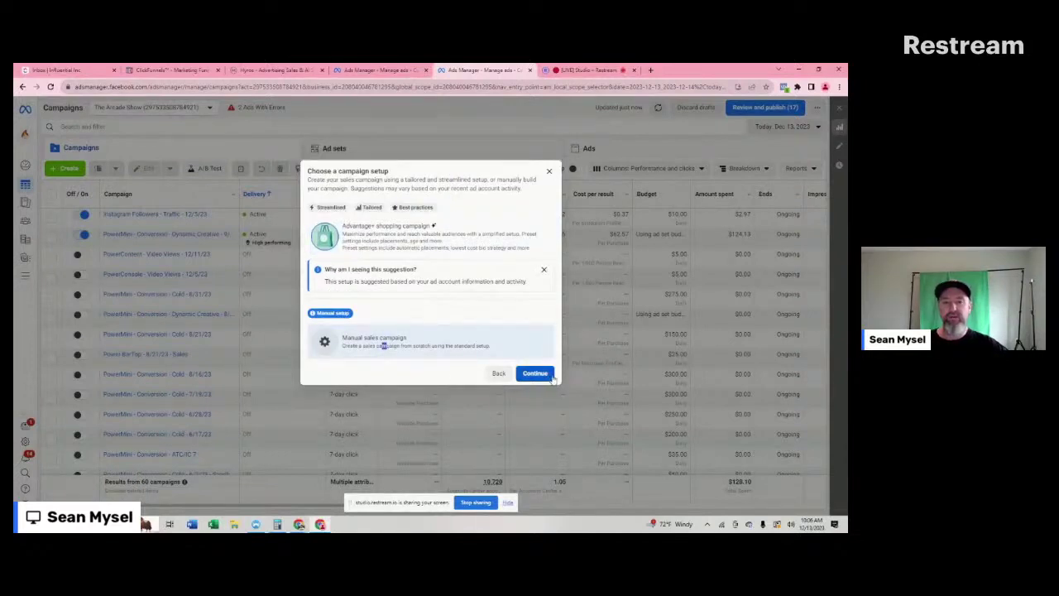
{"action": "left_click", "coordinate": [551, 376]}
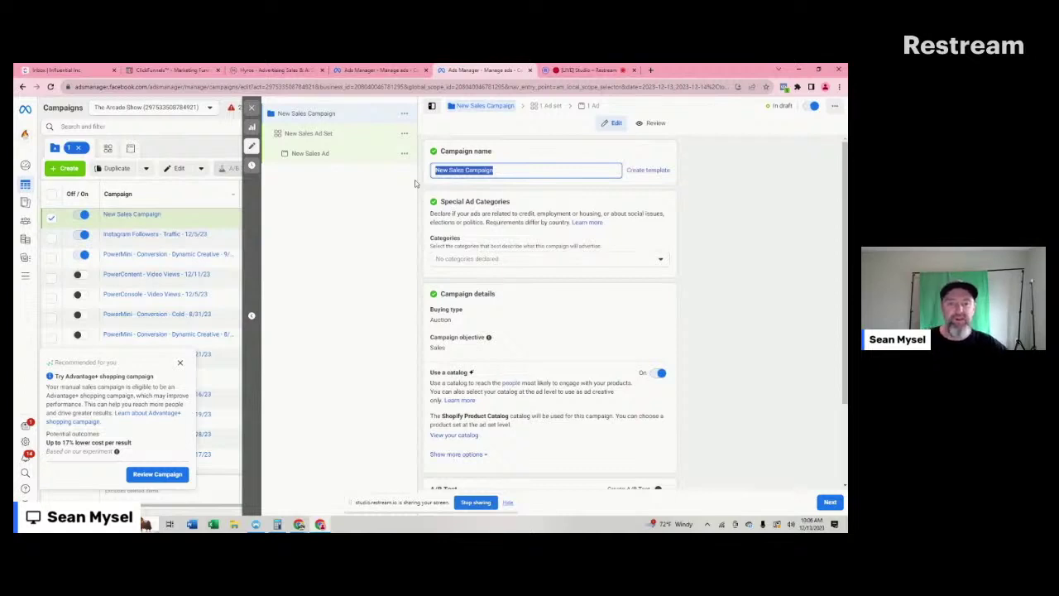
Turn on Advantage campaign budget with a $100.00 daily budget and continue to the ad set.
{"action": "scroll", "coordinate": [769, 306], "scroll_direction": "down", "scroll_amount": 3}
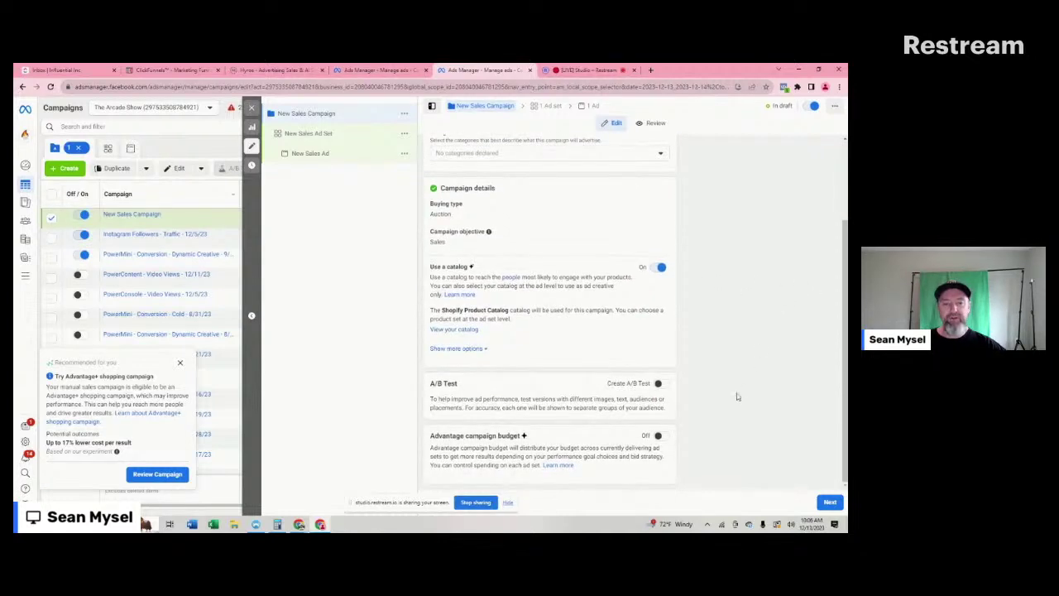
{"action": "left_click", "coordinate": [661, 435]}
{"action": "scroll", "coordinate": [693, 438], "scroll_direction": "down", "scroll_amount": 2}
{"action": "scroll", "coordinate": [728, 368], "scroll_direction": "down", "scroll_amount": 2}
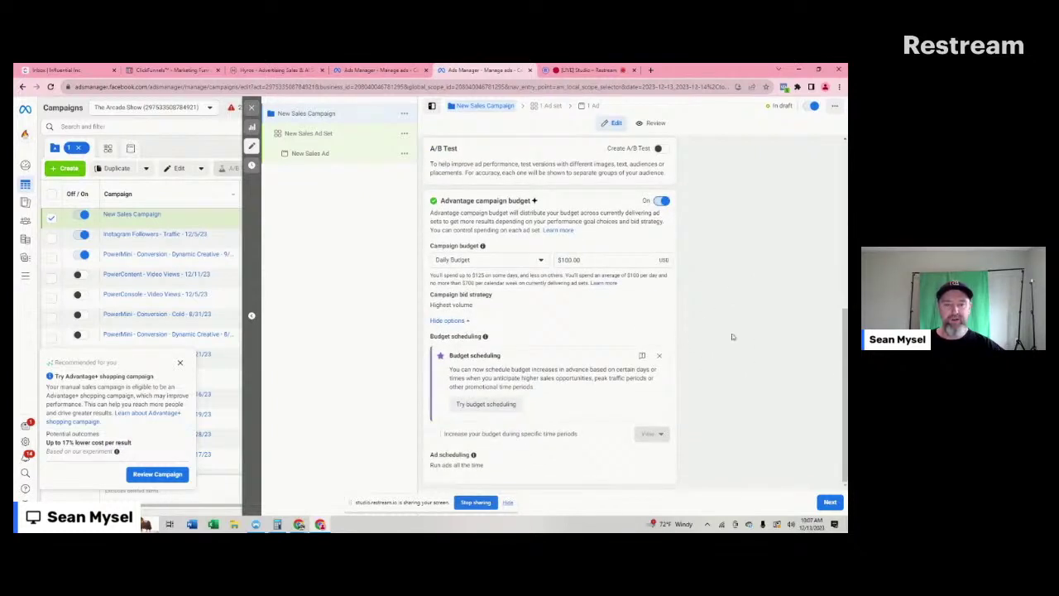
{"action": "left_click", "coordinate": [826, 504]}
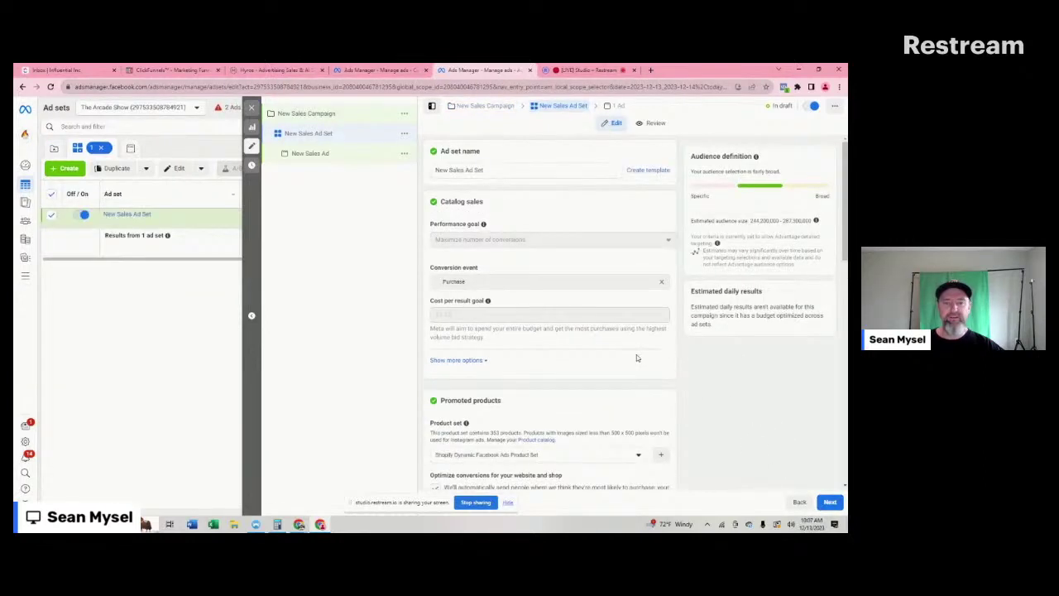
Rename the ad set to 'Broad - US'.
{"action": "scroll", "coordinate": [633, 354], "scroll_direction": "down", "scroll_amount": 2}
{"action": "scroll", "coordinate": [631, 354], "scroll_direction": "down", "scroll_amount": 1}
{"action": "scroll", "coordinate": [629, 355], "scroll_direction": "down", "scroll_amount": 2}
{"action": "scroll", "coordinate": [634, 364], "scroll_direction": "down", "scroll_amount": 1}
{"action": "scroll", "coordinate": [643, 376], "scroll_direction": "up", "scroll_amount": 1}
{"action": "scroll", "coordinate": [641, 371], "scroll_direction": "up", "scroll_amount": 1}
{"action": "scroll", "coordinate": [579, 370], "scroll_direction": "up", "scroll_amount": 1}
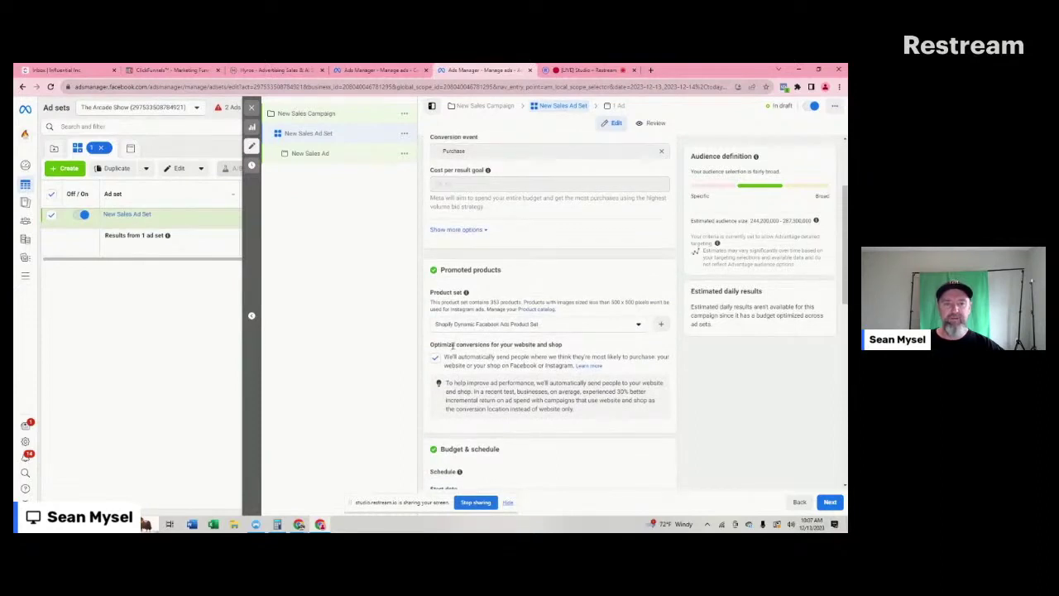
{"action": "scroll", "coordinate": [448, 348], "scroll_direction": "up", "scroll_amount": 2}
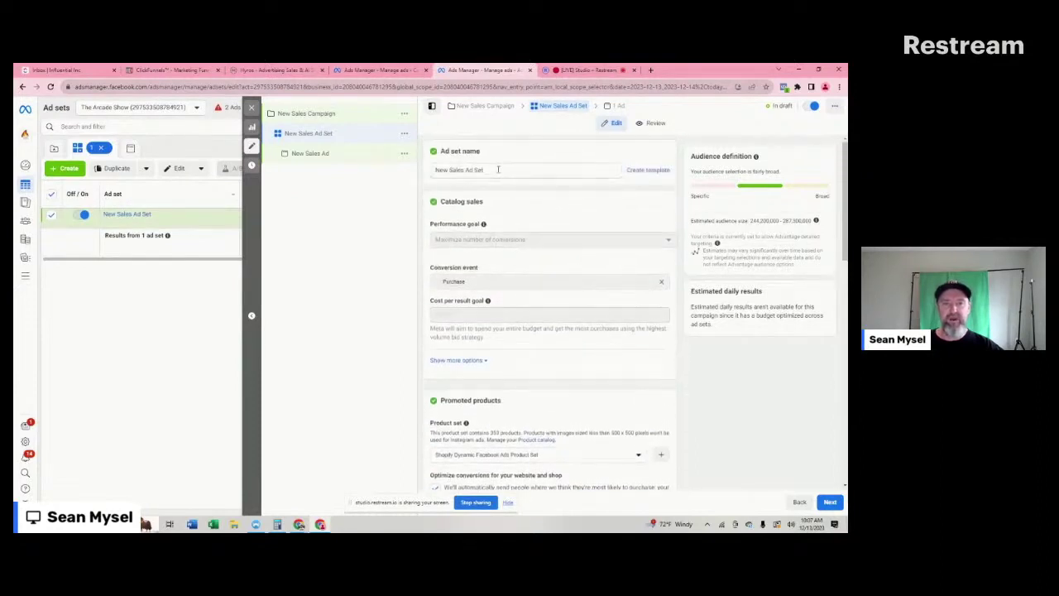
{"action": "triple_click", "coordinate": [497, 169]}
{"action": "type", "text": "fi"}
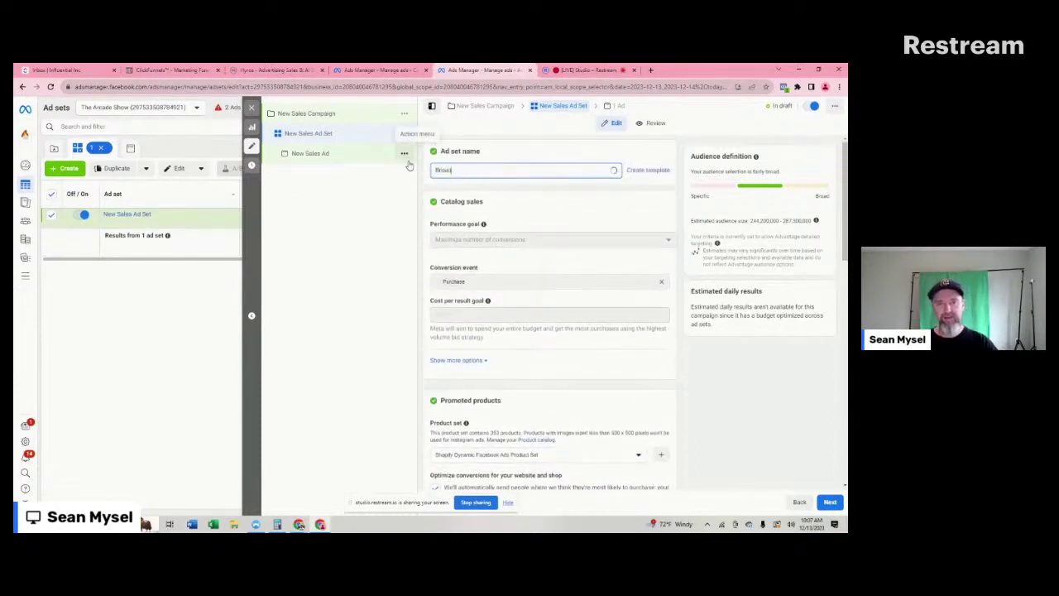
{"action": "type", "text": " - US"}
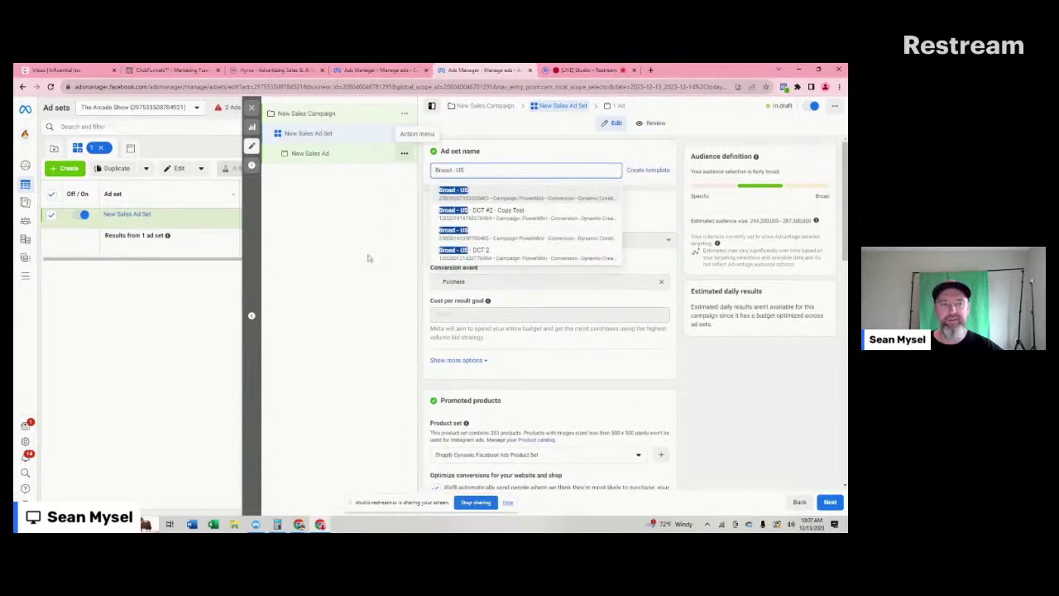
{"action": "left_click", "coordinate": [367, 269]}
Uncheck 'Optimize conversions for your website and shop' and review the ad set settings.
{"action": "scroll", "coordinate": [630, 375], "scroll_direction": "down", "scroll_amount": 1}
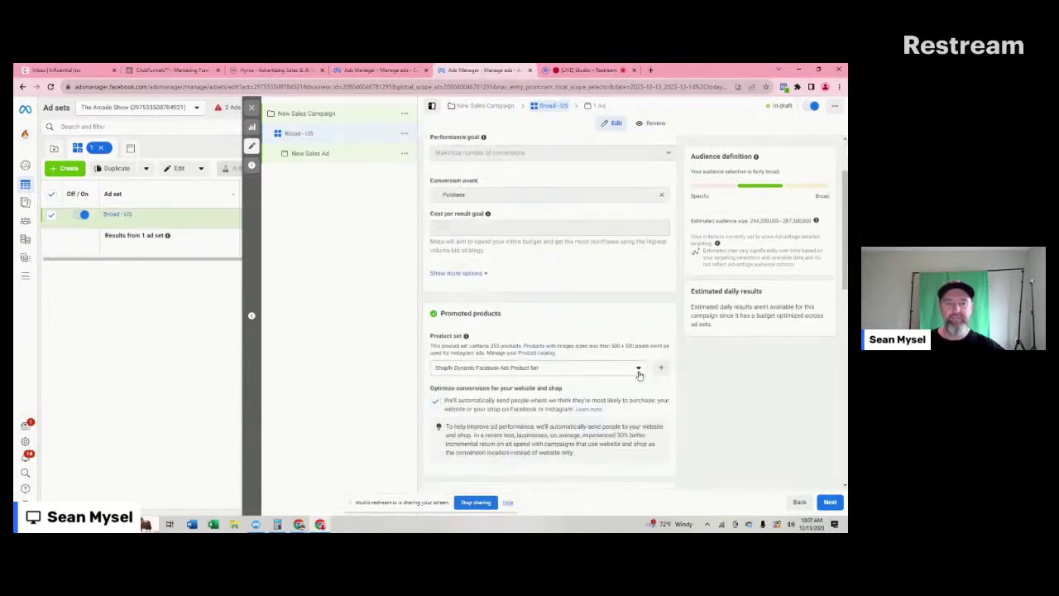
{"action": "left_click", "coordinate": [435, 403]}
{"action": "scroll", "coordinate": [580, 388], "scroll_direction": "down", "scroll_amount": 2}
{"action": "scroll", "coordinate": [587, 389], "scroll_direction": "down", "scroll_amount": 1}
{"action": "scroll", "coordinate": [602, 393], "scroll_direction": "down", "scroll_amount": 2}
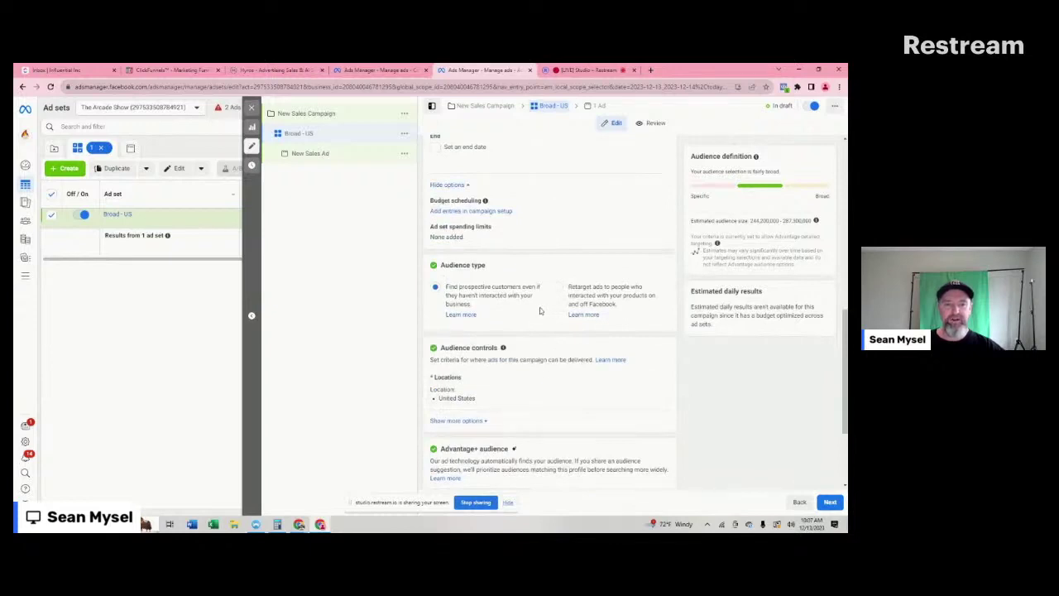
{"action": "scroll", "coordinate": [539, 330], "scroll_direction": "down", "scroll_amount": 1}
{"action": "scroll", "coordinate": [554, 341], "scroll_direction": "down", "scroll_amount": 1}
{"action": "scroll", "coordinate": [579, 352], "scroll_direction": "up", "scroll_amount": 1}
{"action": "scroll", "coordinate": [584, 364], "scroll_direction": "up", "scroll_amount": 1}
{"action": "scroll", "coordinate": [584, 374], "scroll_direction": "up", "scroll_amount": 2}
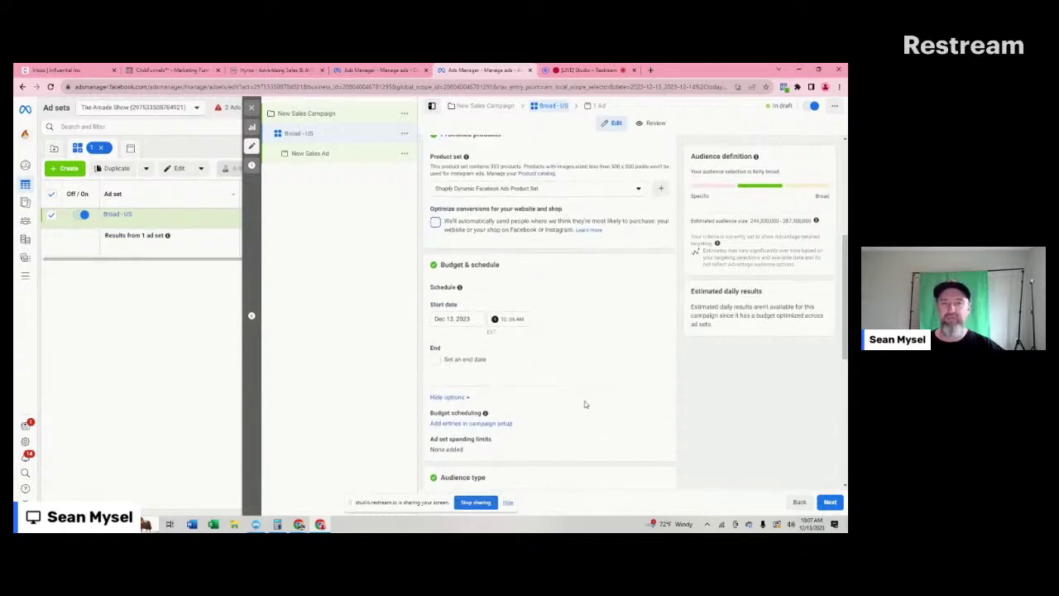
{"action": "scroll", "coordinate": [601, 381], "scroll_direction": "up", "scroll_amount": 1}
{"action": "scroll", "coordinate": [604, 372], "scroll_direction": "up", "scroll_amount": 1}
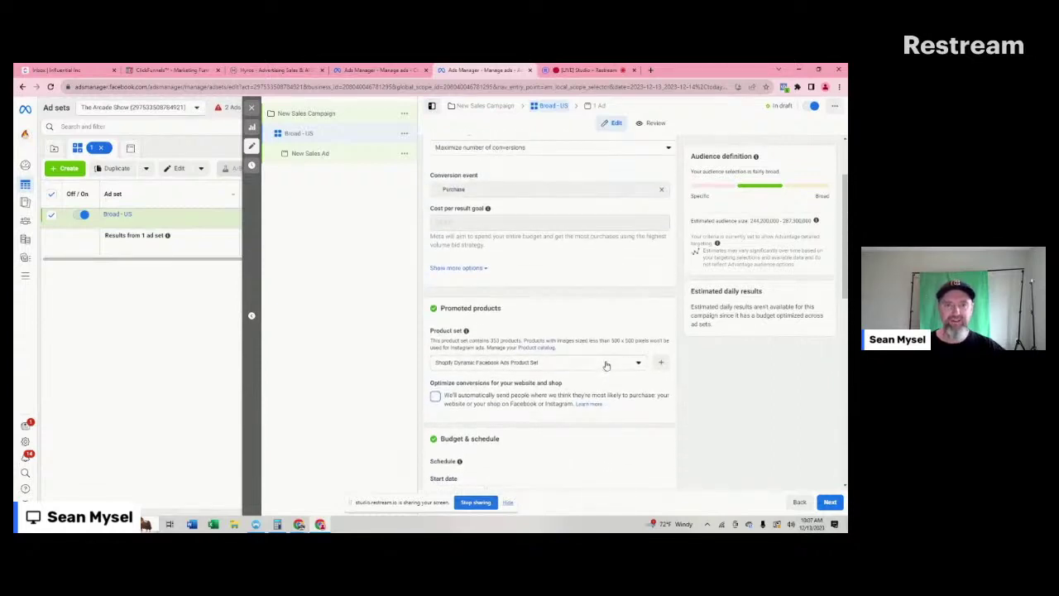
Open the Product set 'Create a set' dialog and cancel it without creating a set.
{"action": "scroll", "coordinate": [601, 360], "scroll_direction": "up", "scroll_amount": 1}
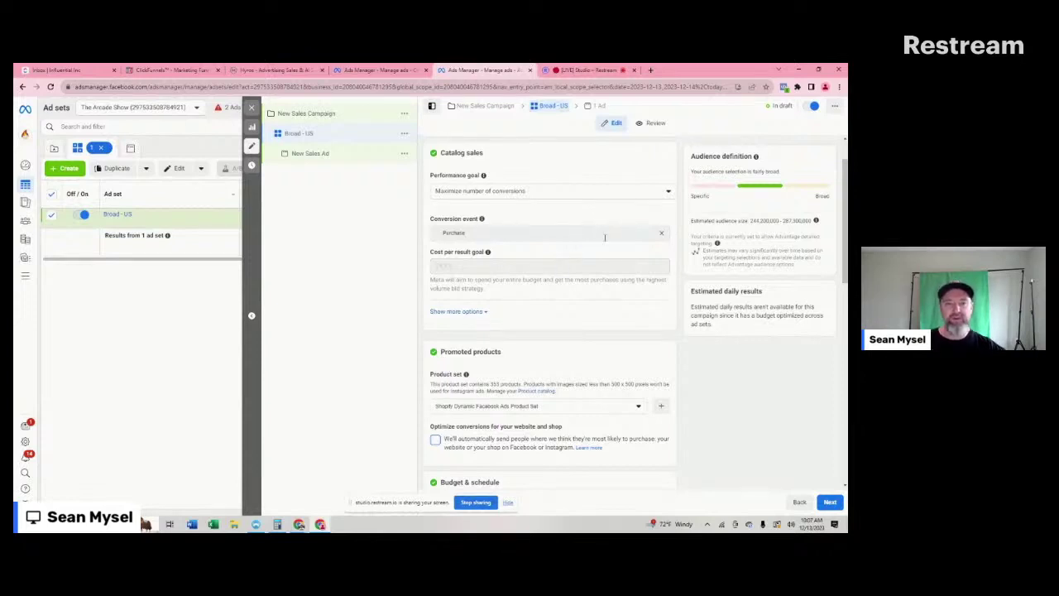
{"action": "scroll", "coordinate": [580, 323], "scroll_direction": "down", "scroll_amount": 1}
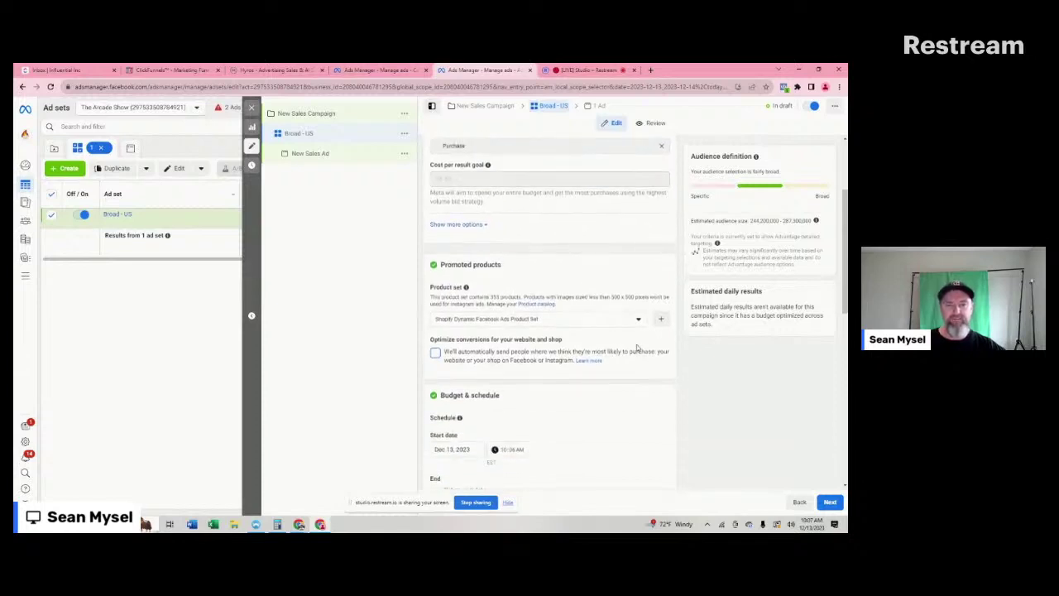
{"action": "left_click", "coordinate": [660, 318]}
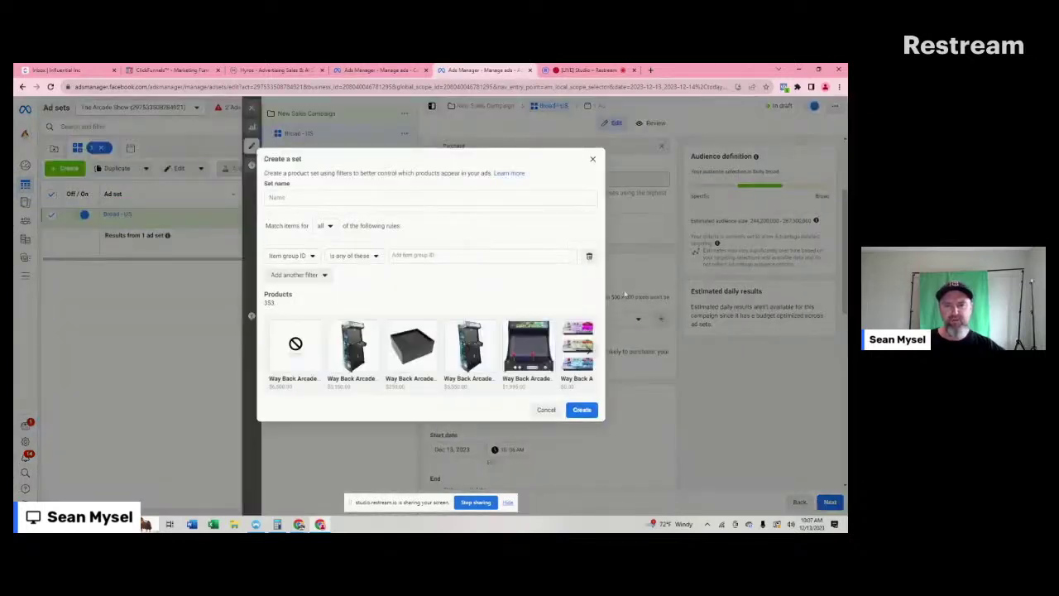
{"action": "left_click", "coordinate": [591, 160]}
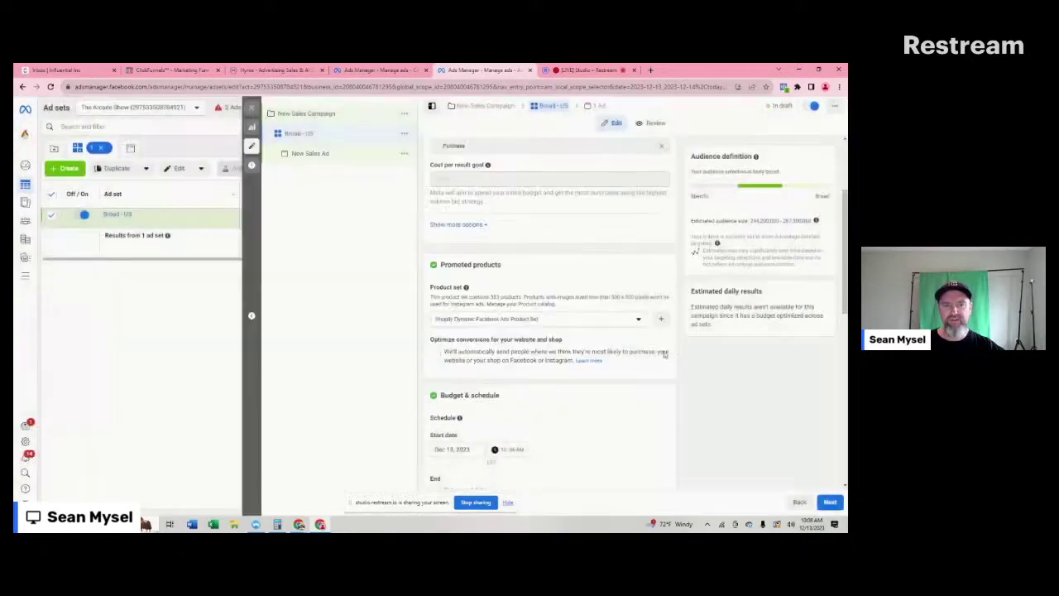
Review the audience and placements, then continue to the ad settings.
{"action": "scroll", "coordinate": [679, 361], "scroll_direction": "down", "scroll_amount": 1}
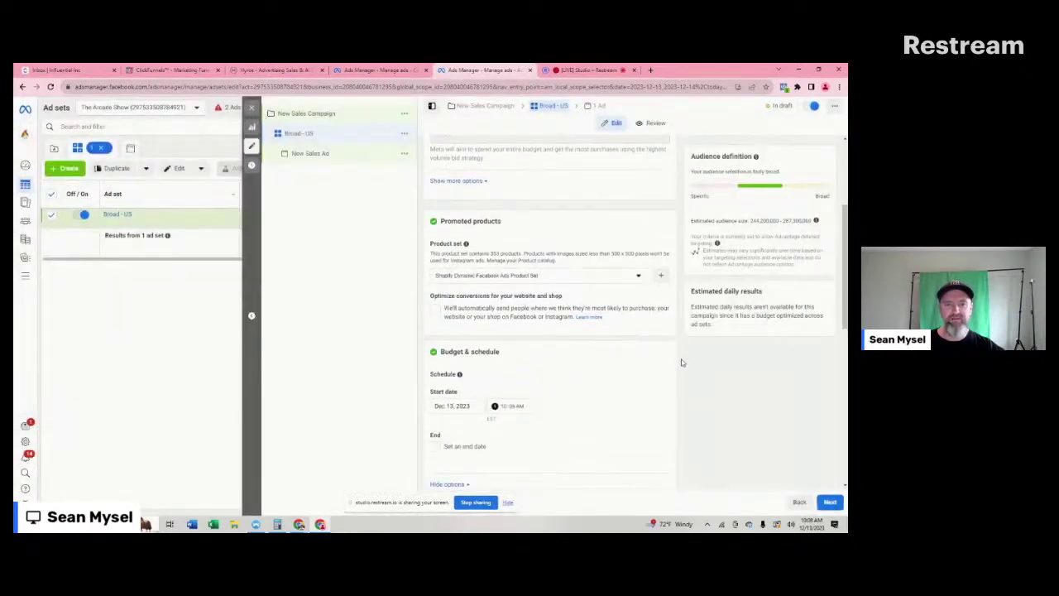
{"action": "scroll", "coordinate": [679, 368], "scroll_direction": "down", "scroll_amount": 2}
{"action": "scroll", "coordinate": [682, 370], "scroll_direction": "down", "scroll_amount": 2}
{"action": "scroll", "coordinate": [687, 376], "scroll_direction": "down", "scroll_amount": 1}
{"action": "scroll", "coordinate": [698, 379], "scroll_direction": "down", "scroll_amount": 5}
{"action": "scroll", "coordinate": [703, 381], "scroll_direction": "down", "scroll_amount": 1}
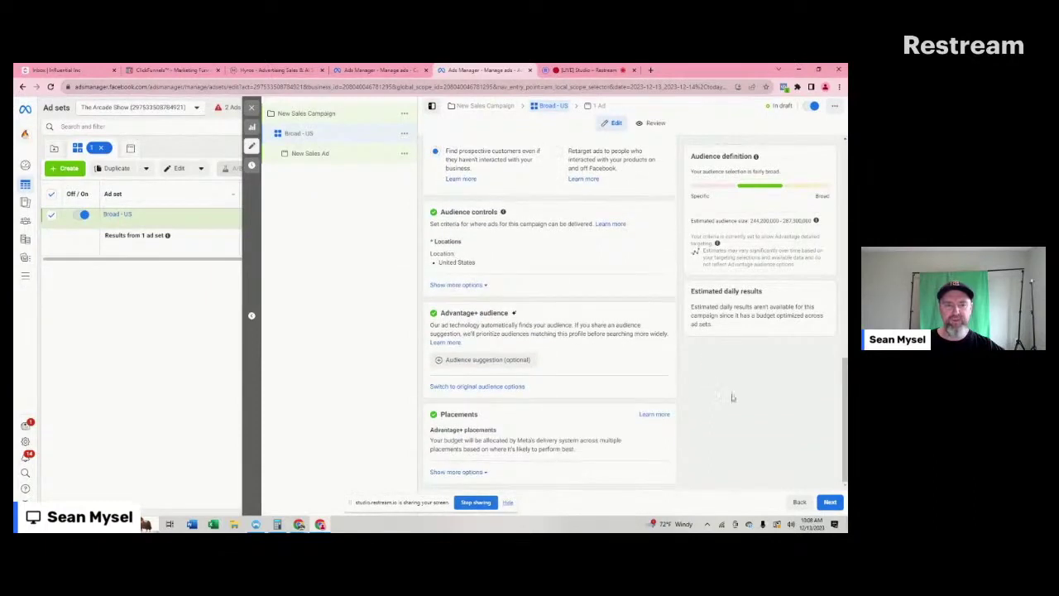
{"action": "left_click", "coordinate": [830, 501]}
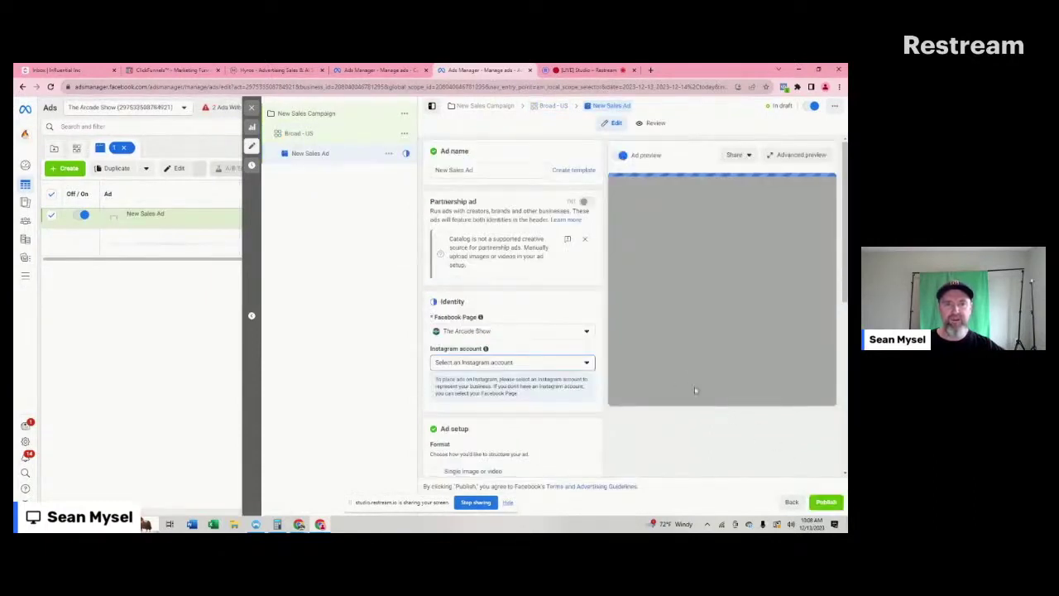
Link the waybackarcades Instagram account and set the format to Single image or video.
{"action": "left_click", "coordinate": [509, 364]}
{"action": "left_click", "coordinate": [488, 399]}
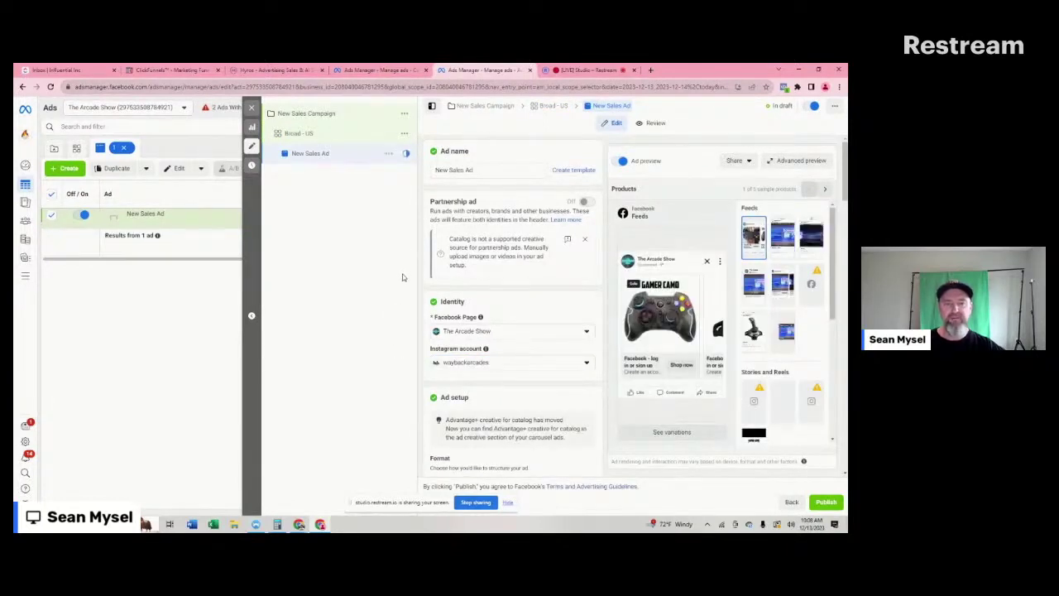
{"action": "scroll", "coordinate": [516, 317], "scroll_direction": "down", "scroll_amount": 2}
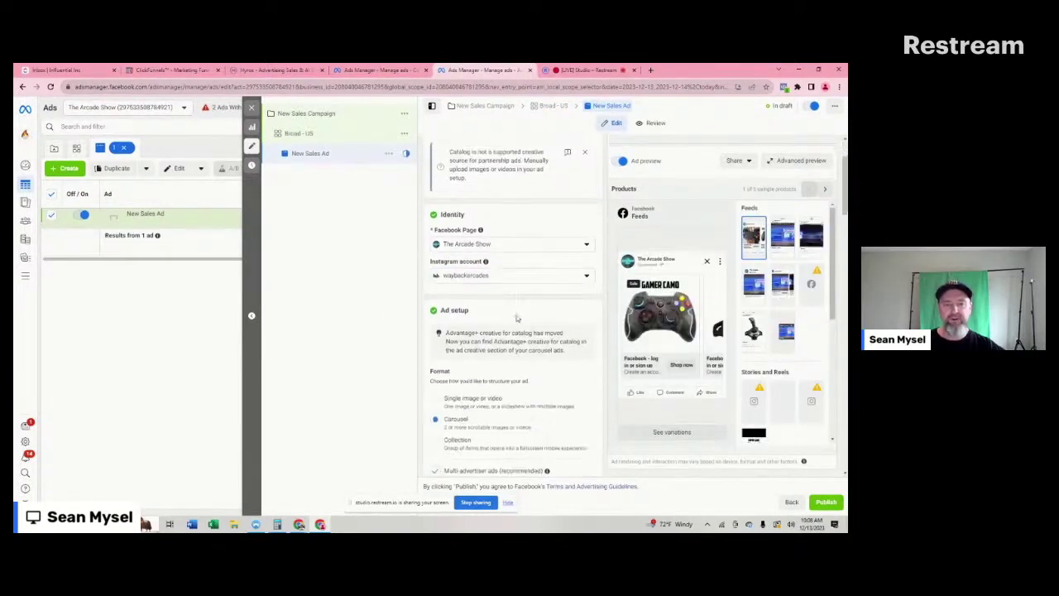
{"action": "left_click", "coordinate": [435, 399]}
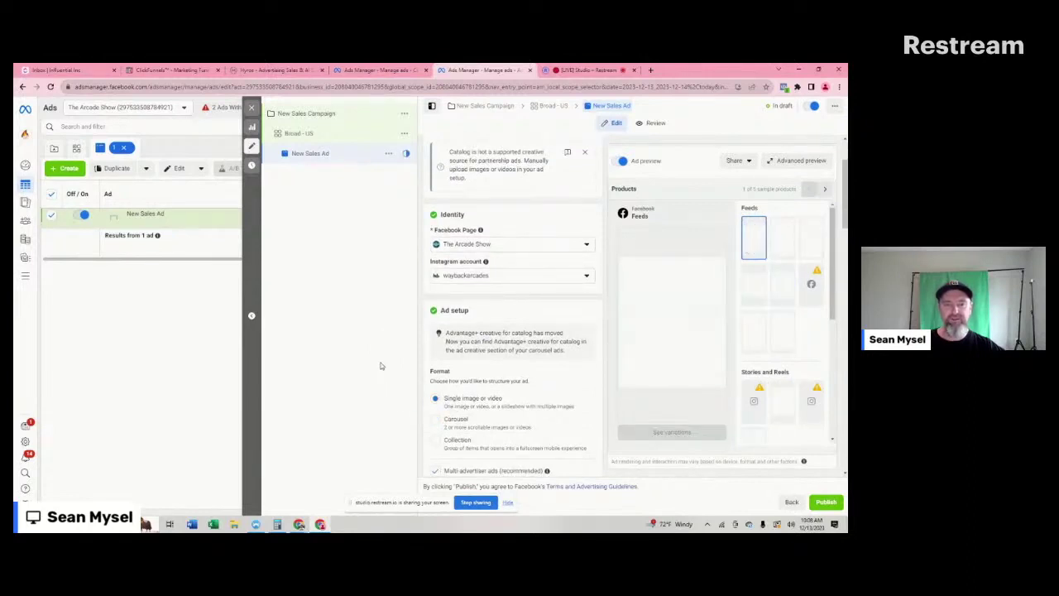
Set the ad's destination to Advantage Destination.
{"action": "scroll", "coordinate": [534, 368], "scroll_direction": "down", "scroll_amount": 2}
{"action": "scroll", "coordinate": [538, 365], "scroll_direction": "down", "scroll_amount": 3}
{"action": "scroll", "coordinate": [544, 364], "scroll_direction": "down", "scroll_amount": 2}
{"action": "scroll", "coordinate": [545, 364], "scroll_direction": "down", "scroll_amount": 3}
{"action": "scroll", "coordinate": [545, 364], "scroll_direction": "down", "scroll_amount": 1}
{"action": "scroll", "coordinate": [546, 364], "scroll_direction": "down", "scroll_amount": 1}
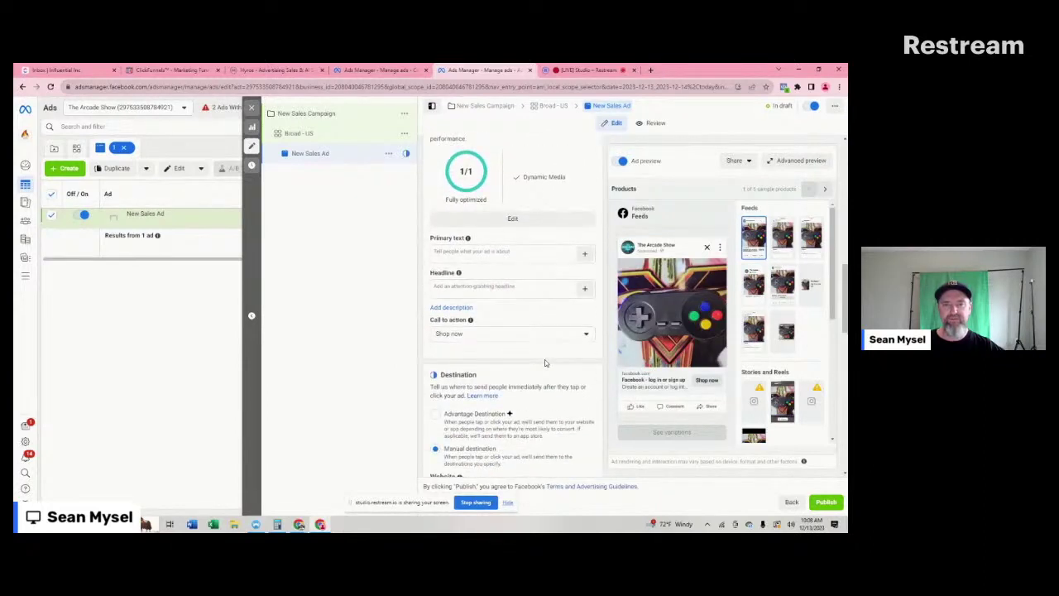
{"action": "scroll", "coordinate": [534, 385], "scroll_direction": "down", "scroll_amount": 1}
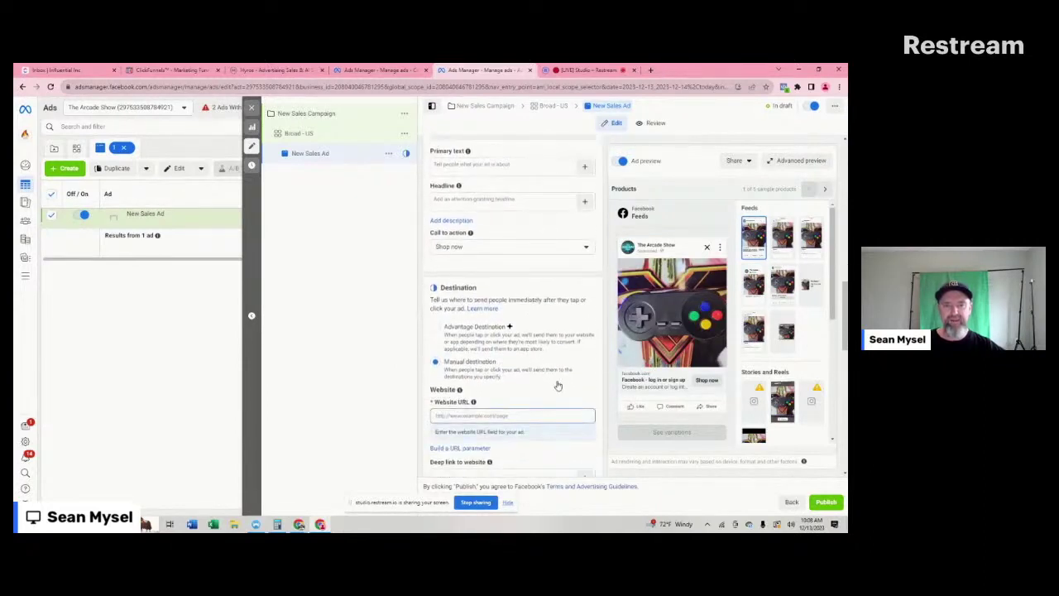
{"action": "left_click", "coordinate": [435, 327]}
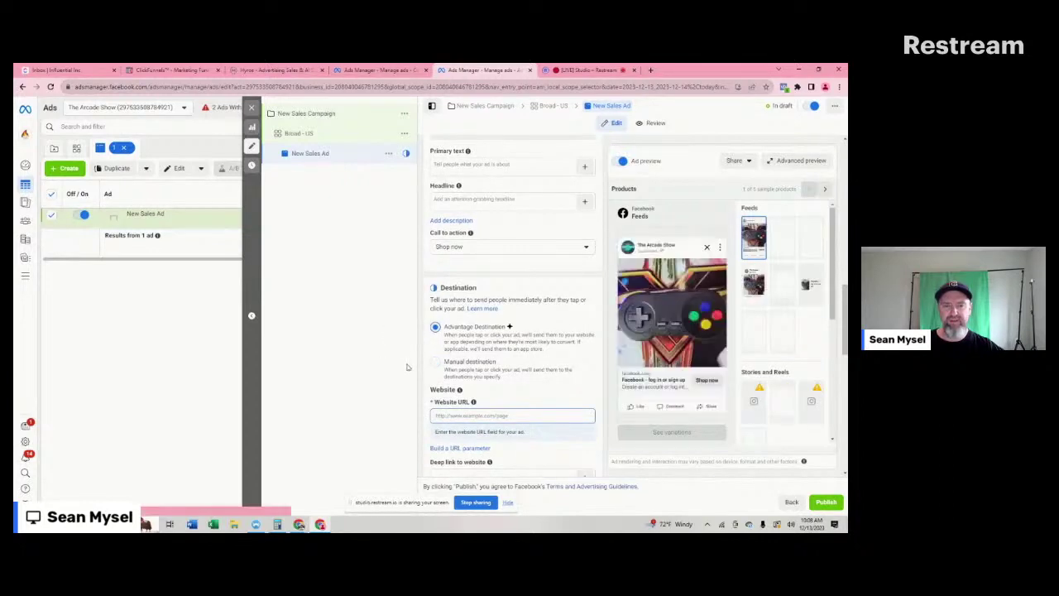
Enter the Way Back Arcades website URL as the ad's Website URL.
{"action": "scroll", "coordinate": [516, 391], "scroll_direction": "down", "scroll_amount": 1}
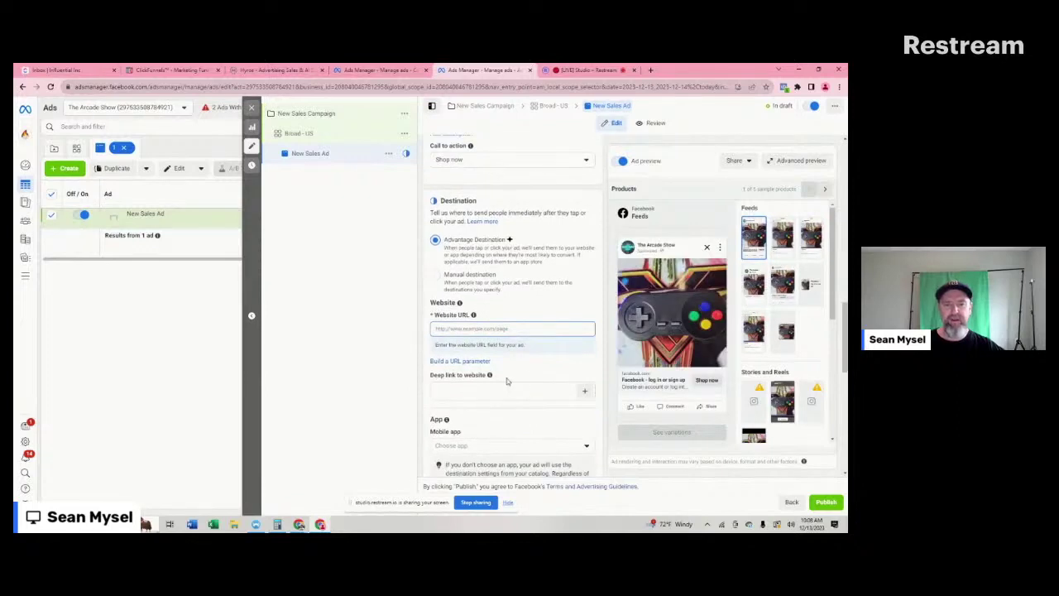
{"action": "left_click", "coordinate": [511, 330]}
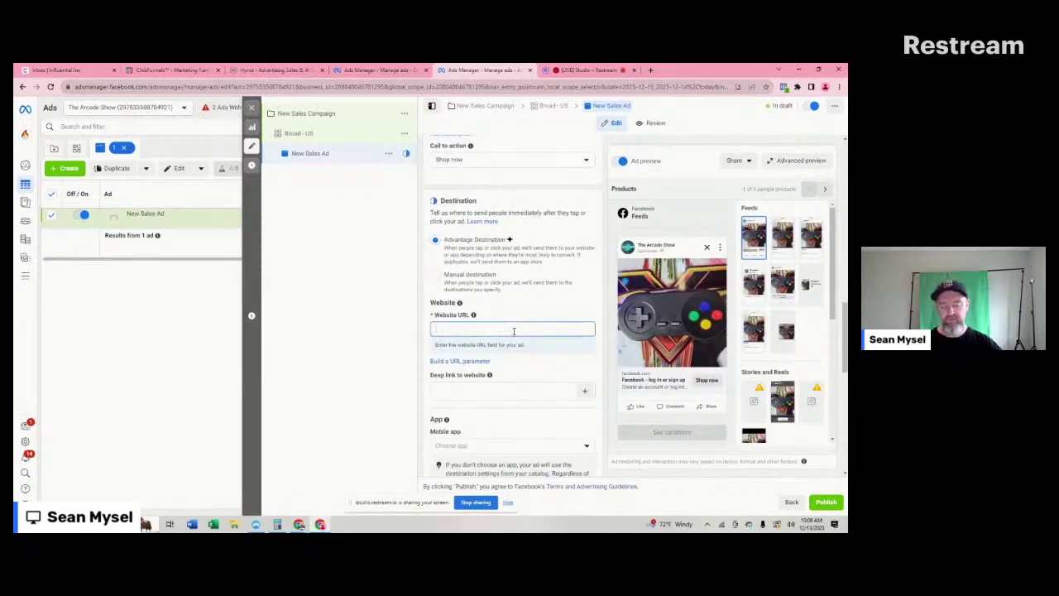
{"action": "type", "text": "https://waybackarcades.com"}
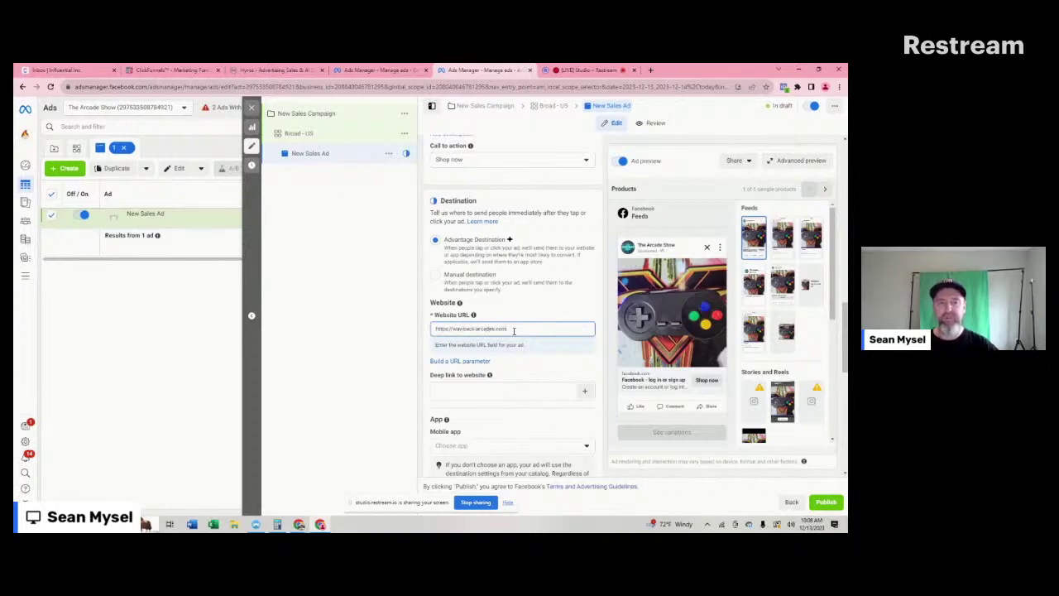
{"action": "left_click", "coordinate": [406, 324]}
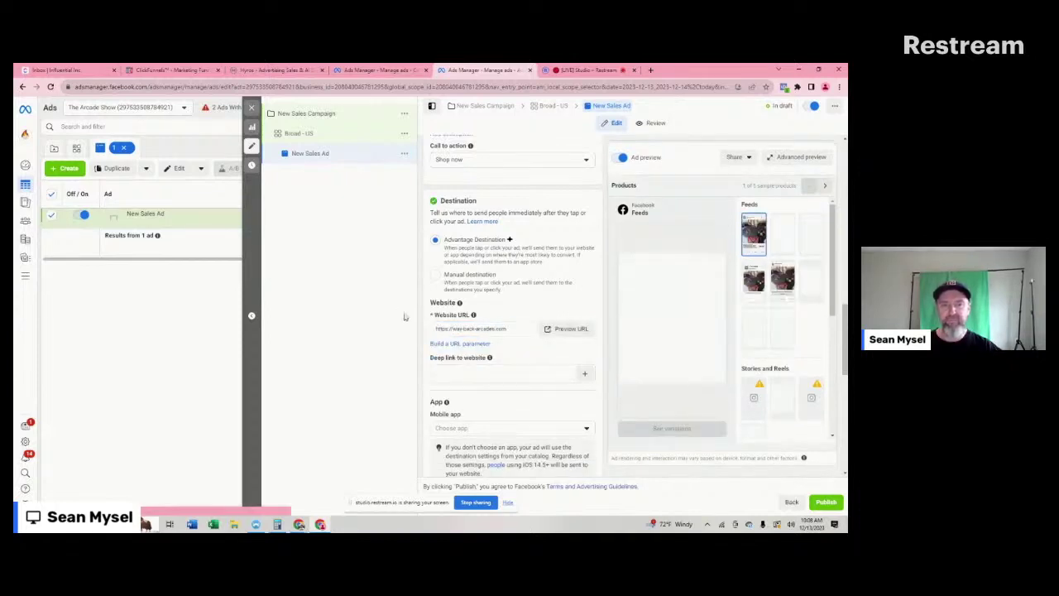
{"action": "scroll", "coordinate": [469, 325], "scroll_direction": "up", "scroll_amount": 1}
{"action": "scroll", "coordinate": [488, 326], "scroll_direction": "up", "scroll_amount": 2}
{"action": "scroll", "coordinate": [500, 347], "scroll_direction": "up", "scroll_amount": 1}
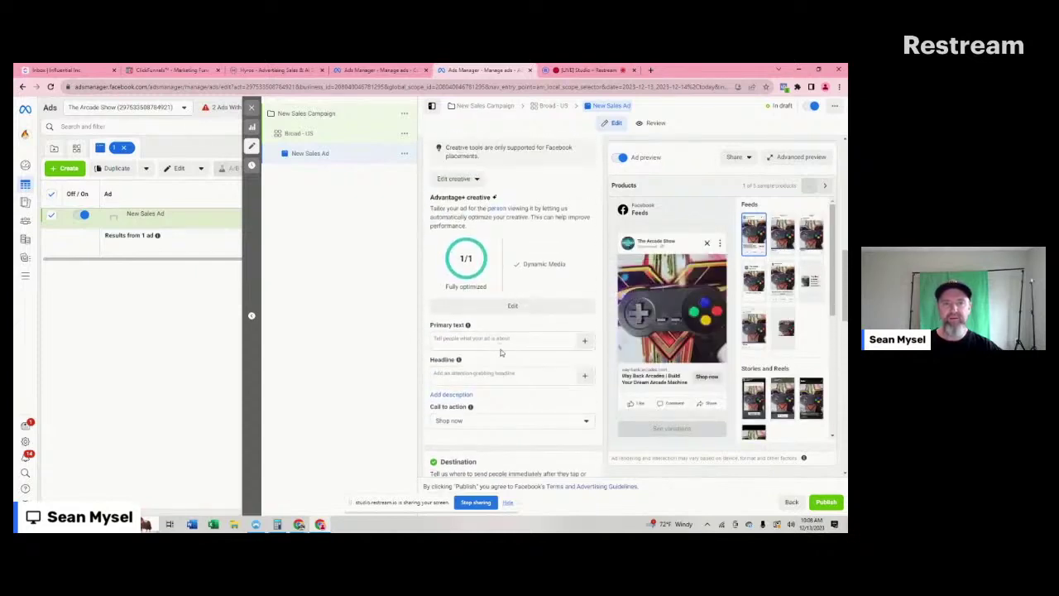
{"action": "scroll", "coordinate": [525, 329], "scroll_direction": "up", "scroll_amount": 1}
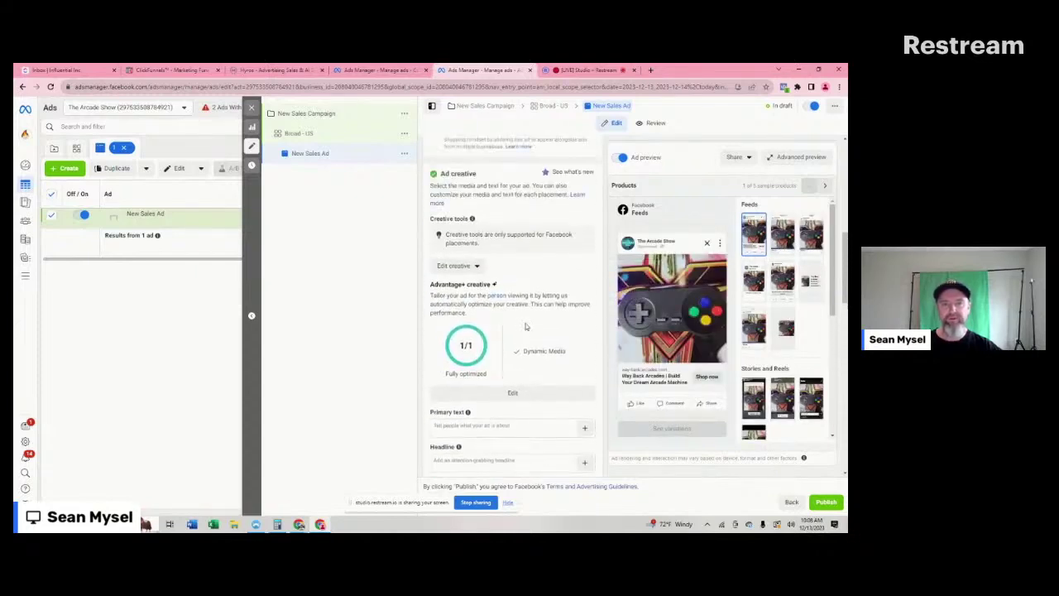
Turn off multi-advertiser ads for the New Sales Ad.
{"action": "left_click", "coordinate": [475, 267]}
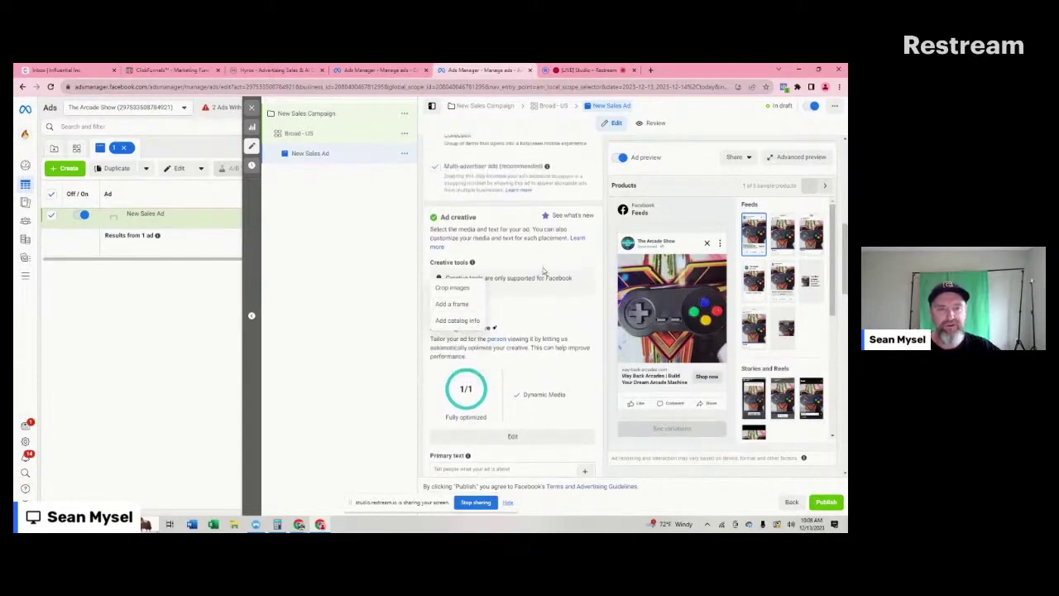
{"action": "scroll", "coordinate": [543, 272], "scroll_direction": "up", "scroll_amount": 2}
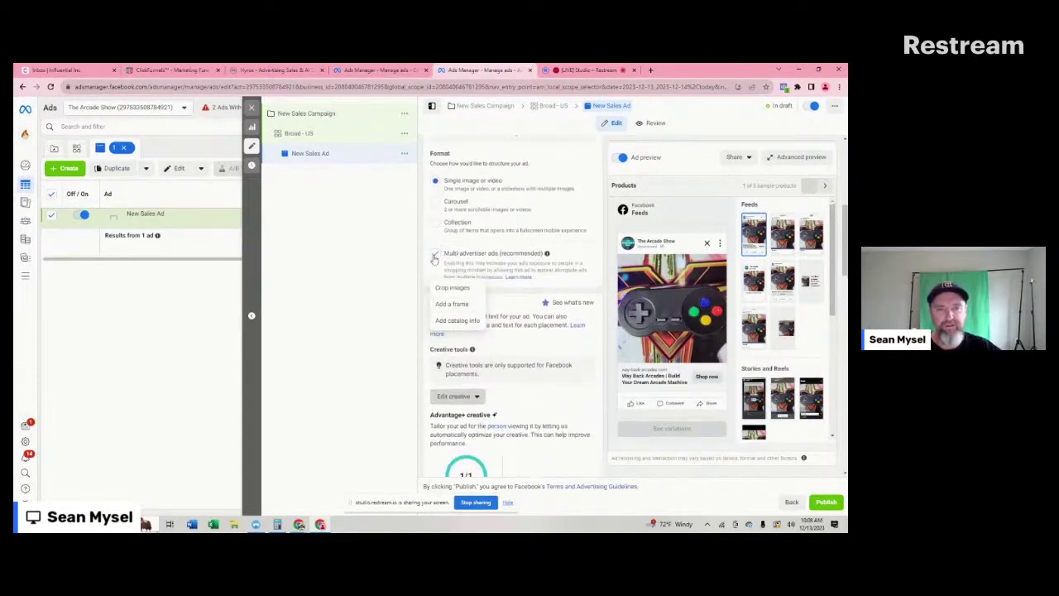
{"action": "left_click", "coordinate": [435, 255]}
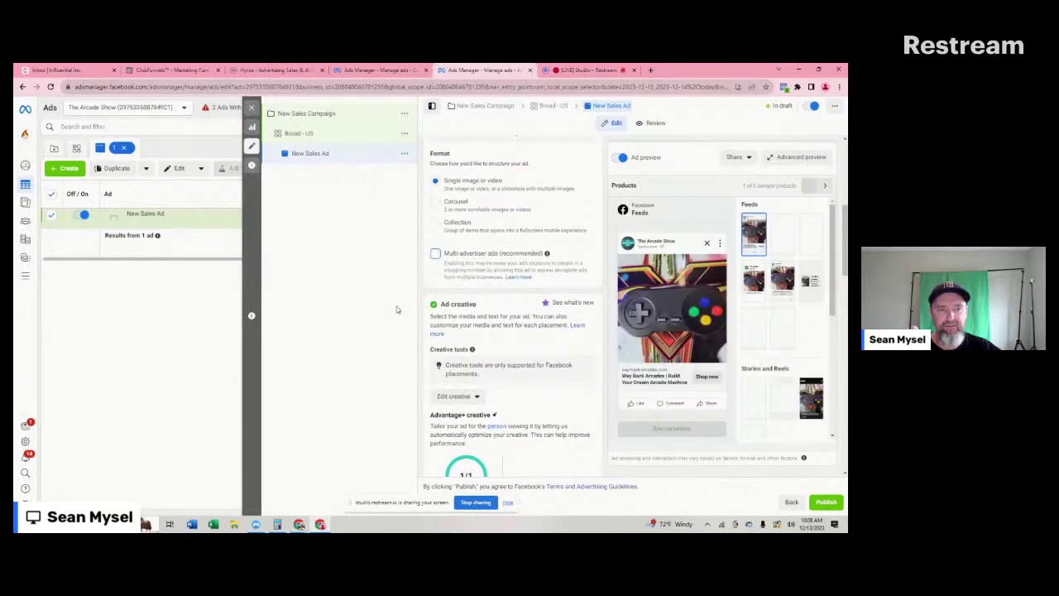
{"action": "scroll", "coordinate": [397, 313], "scroll_direction": "down", "scroll_amount": 2}
{"action": "scroll", "coordinate": [497, 355], "scroll_direction": "down", "scroll_amount": 2}
{"action": "scroll", "coordinate": [513, 368], "scroll_direction": "down", "scroll_amount": 1}
Set both the primary text and the headline to 'test'.
{"action": "left_click", "coordinate": [524, 338]}
{"action": "type", "text": "Se"}
{"action": "left_click", "coordinate": [509, 374]}
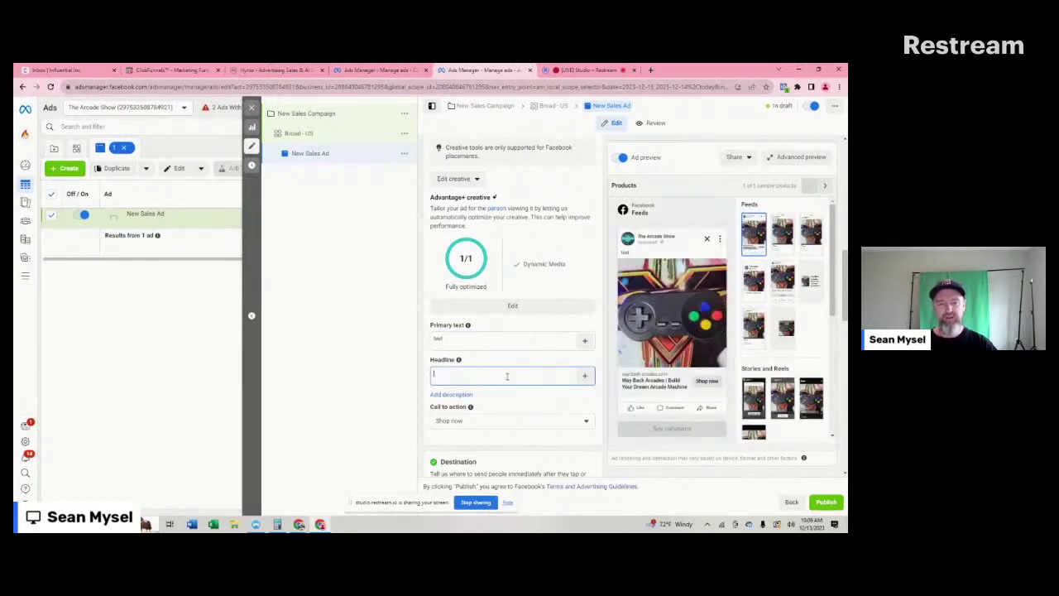
{"action": "type", "text": "test"}
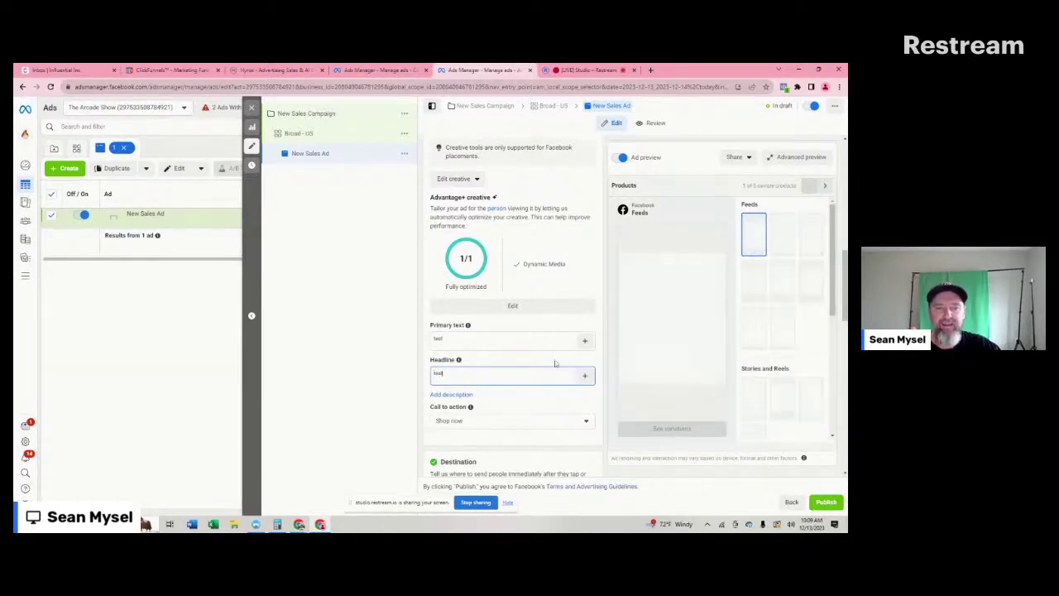
{"action": "scroll", "coordinate": [410, 352], "scroll_direction": "up", "scroll_amount": 2}
{"action": "scroll", "coordinate": [407, 352], "scroll_direction": "up", "scroll_amount": 2}
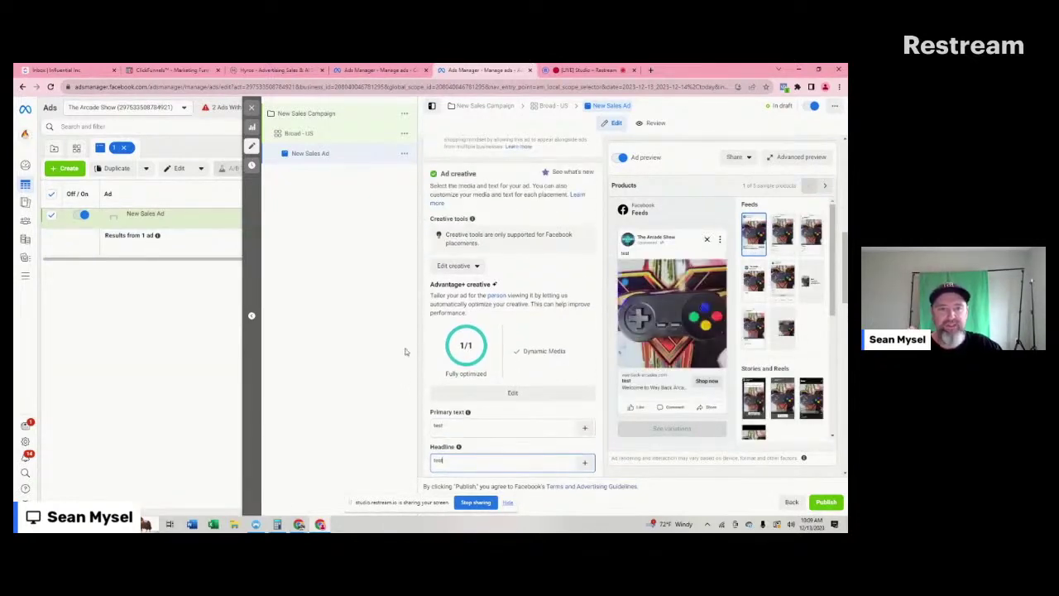
{"action": "scroll", "coordinate": [553, 363], "scroll_direction": "up", "scroll_amount": 2}
{"action": "scroll", "coordinate": [541, 339], "scroll_direction": "up", "scroll_amount": 2}
{"action": "scroll", "coordinate": [531, 314], "scroll_direction": "up", "scroll_amount": 2}
{"action": "scroll", "coordinate": [516, 277], "scroll_direction": "up", "scroll_amount": 1}
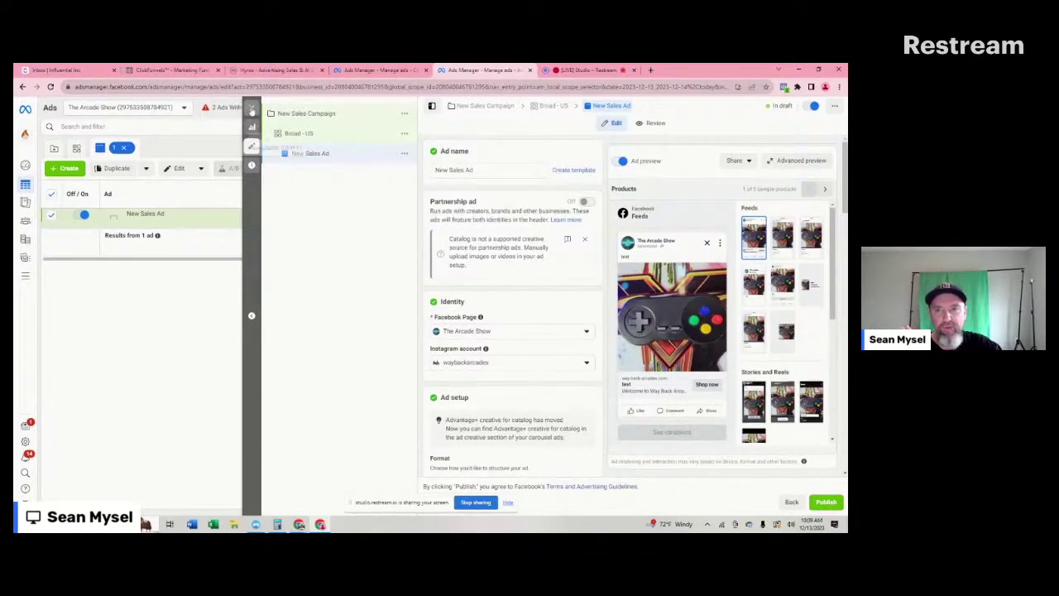
Close the ad editor and show the Campaigns list with a Last 7 days date range.
{"action": "left_click", "coordinate": [251, 108]}
{"action": "left_click", "coordinate": [246, 150]}
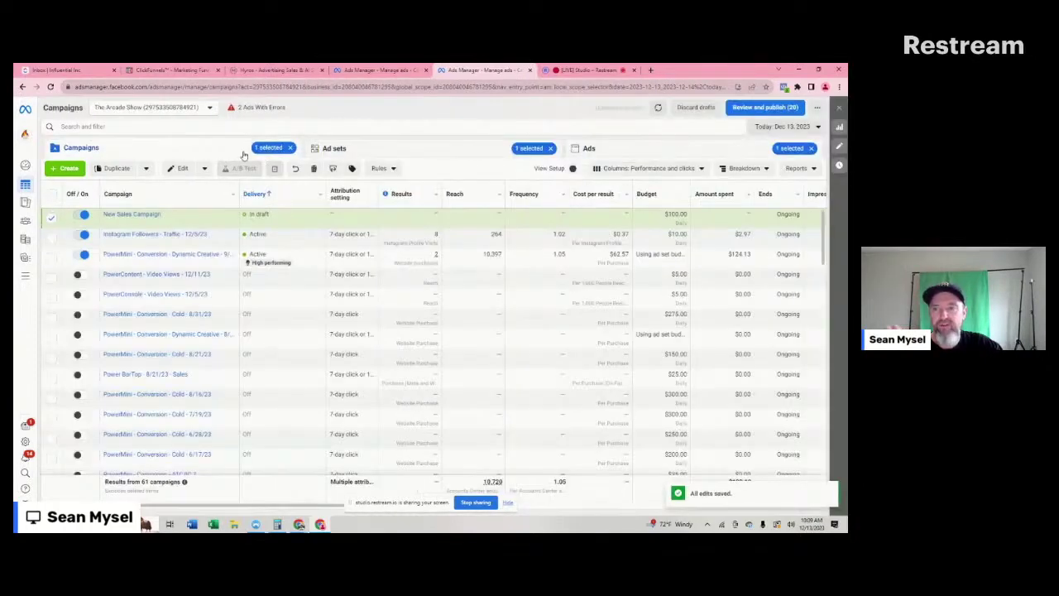
{"action": "left_click", "coordinate": [786, 127]}
{"action": "left_click", "coordinate": [798, 205]}
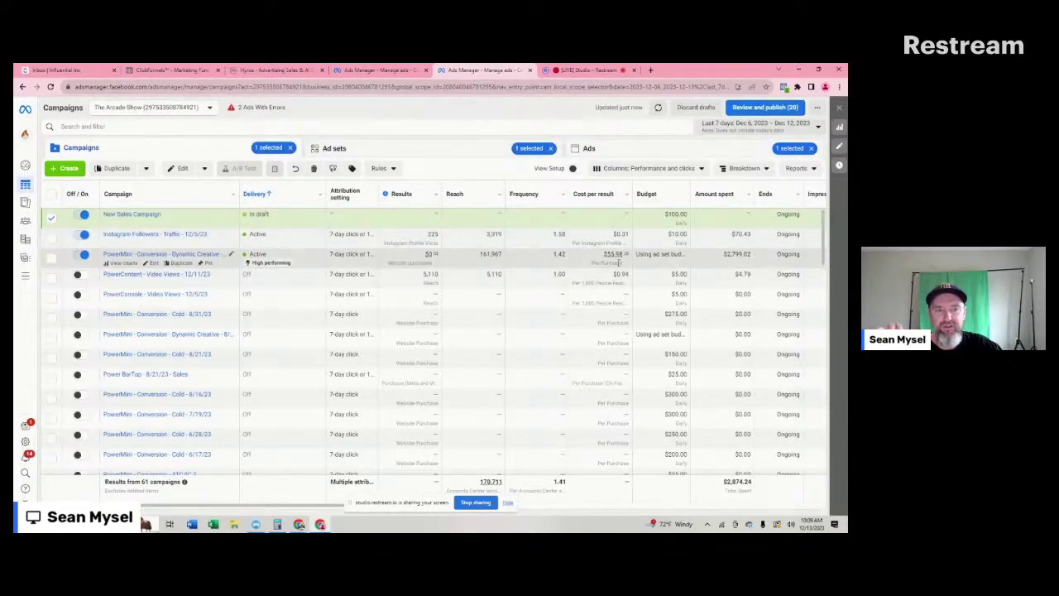